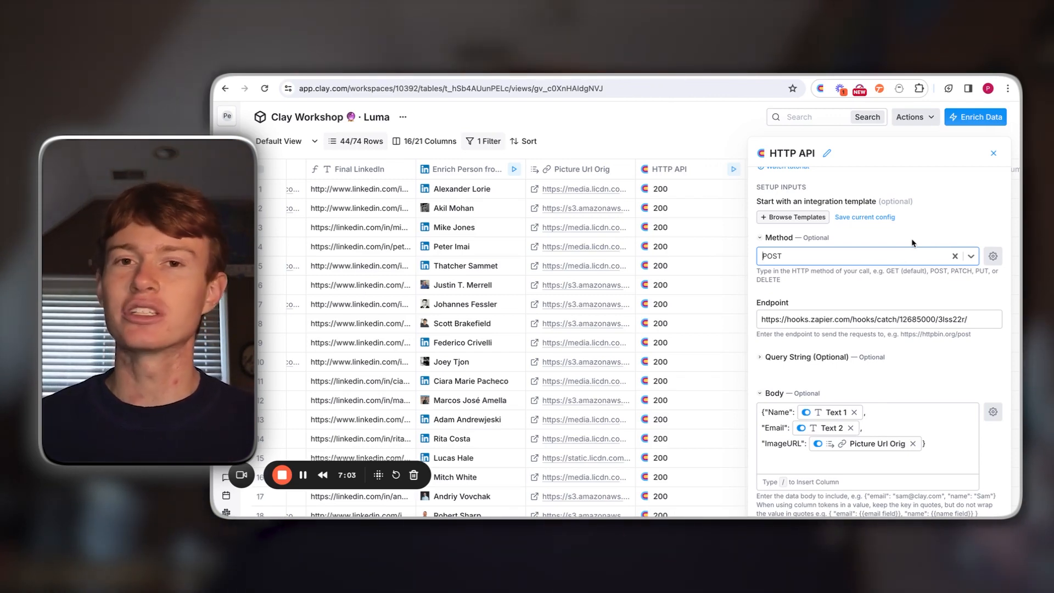
Step: Review the HTTP API column's method options, webhook endpoint, body mapping and headers, and close its settings
{"action": "left_click", "coordinate": [901, 258]}
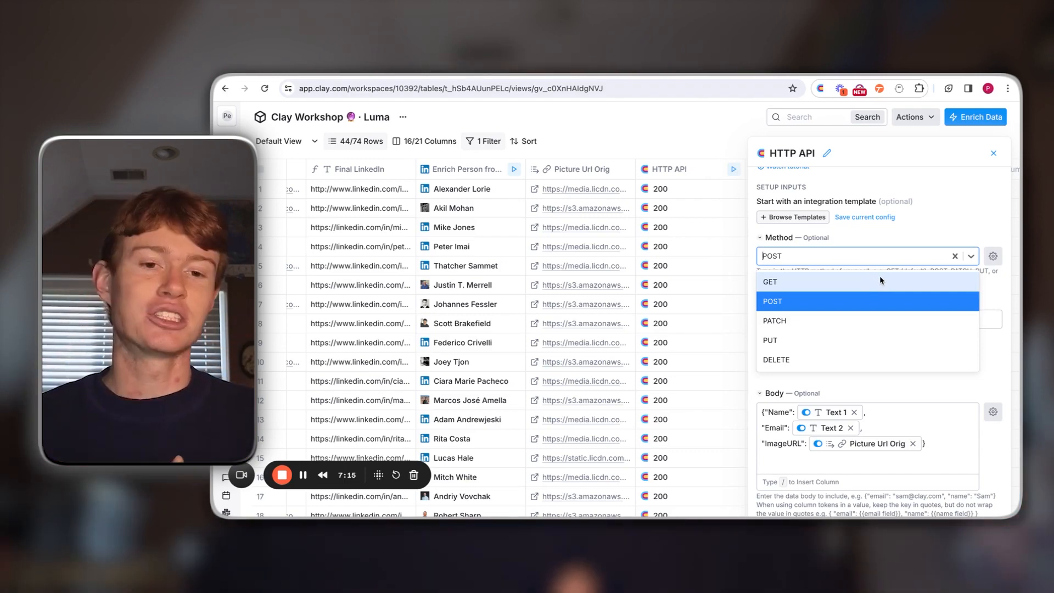
{"action": "left_click", "coordinate": [934, 227]}
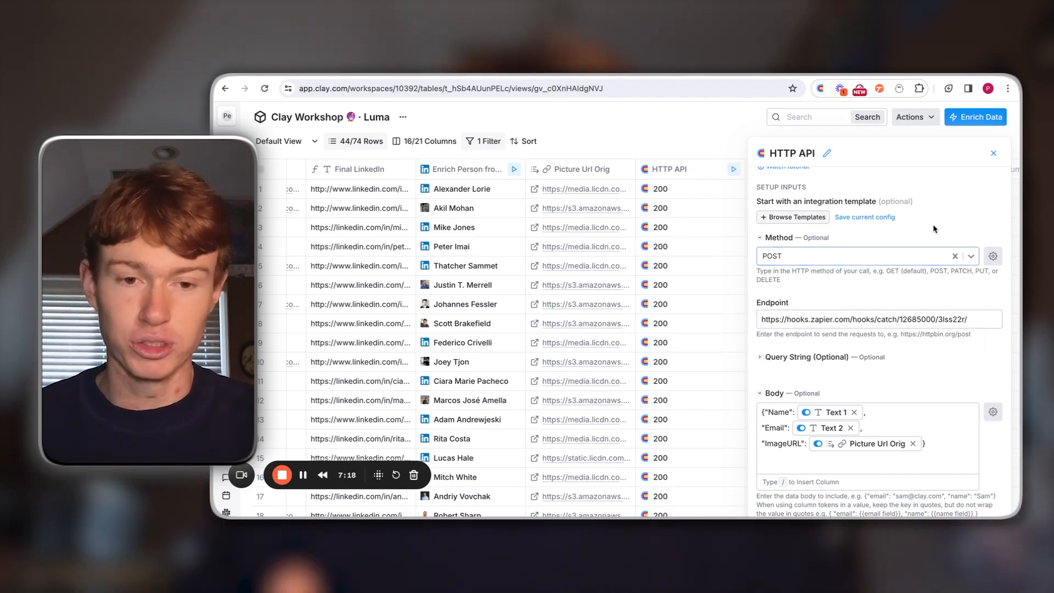
{"action": "scroll", "coordinate": [879, 259], "scroll_direction": "down", "scroll_amount": 1}
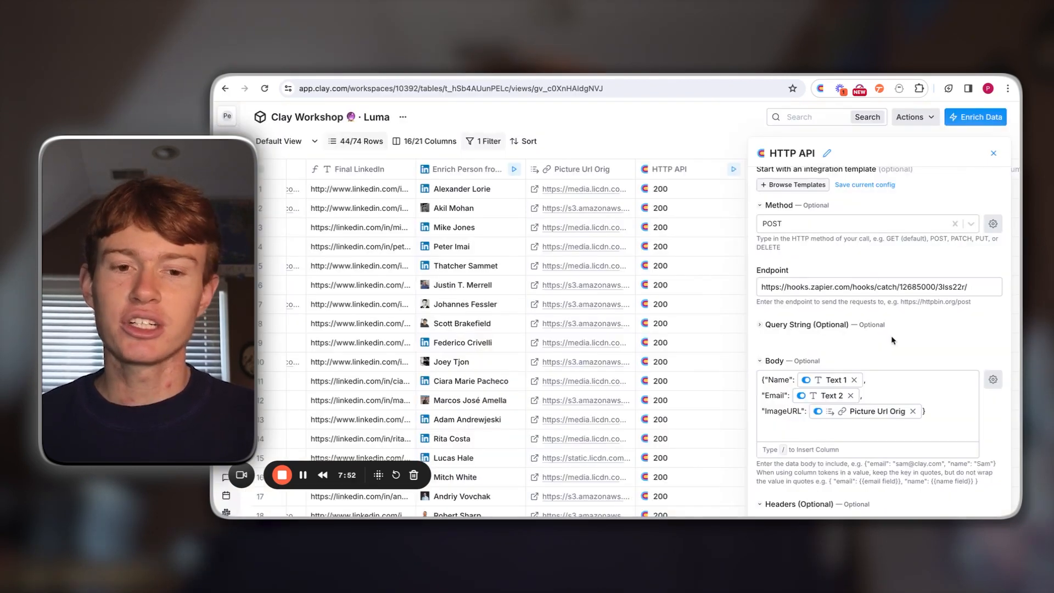
{"action": "scroll", "coordinate": [893, 341], "scroll_direction": "down", "scroll_amount": 1}
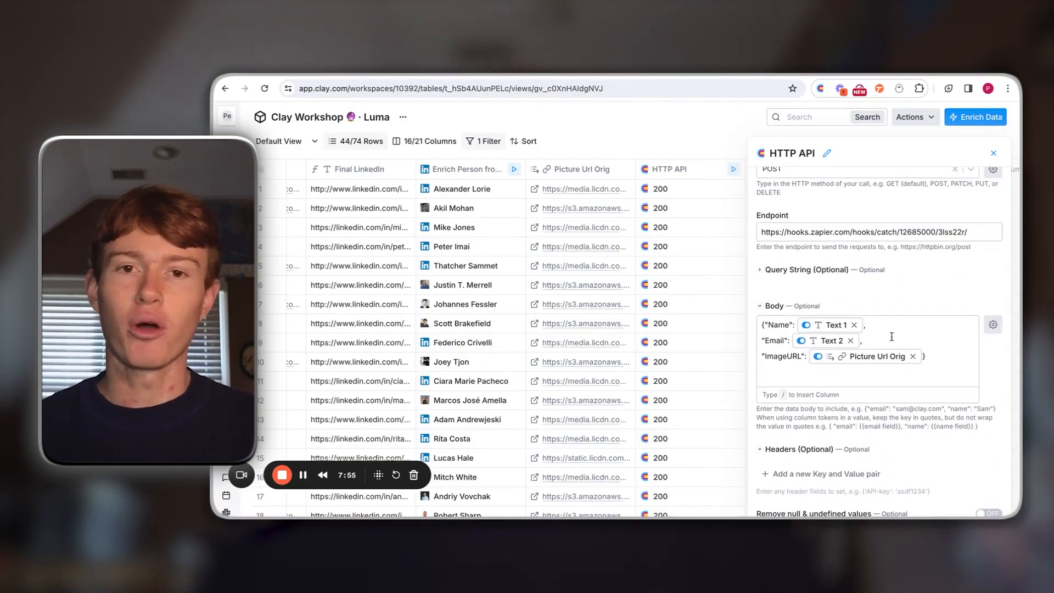
{"action": "scroll", "coordinate": [892, 337], "scroll_direction": "down", "scroll_amount": 1}
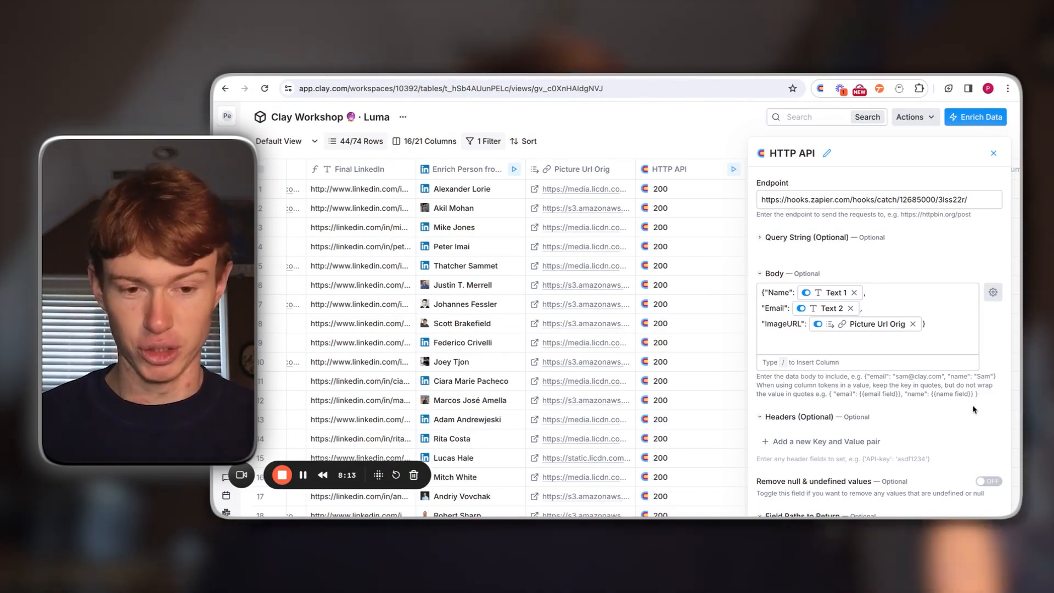
{"action": "scroll", "coordinate": [973, 409], "scroll_direction": "up", "scroll_amount": 3}
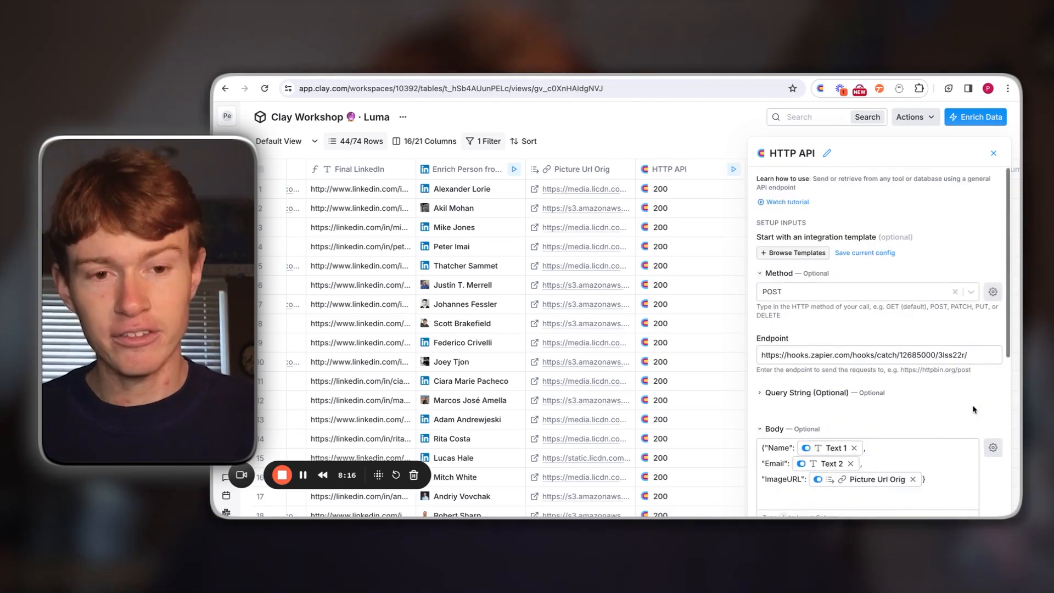
{"action": "left_click", "coordinate": [993, 154]}
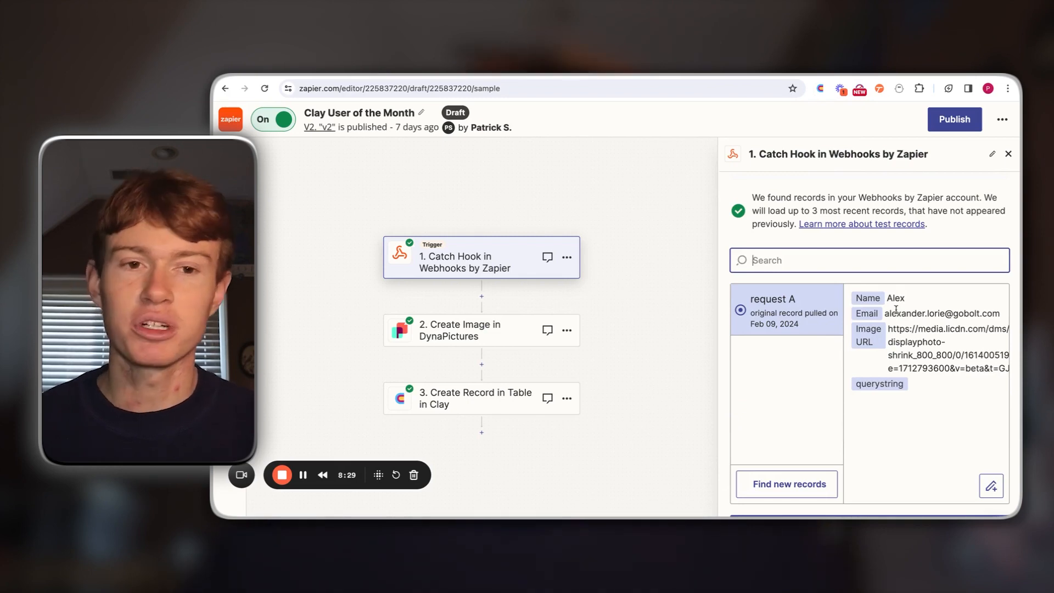
Step: In Zapier, leave the Catch Hook trigger and examine the action fields of the Create Image in DynaPictures step
{"action": "left_click", "coordinate": [1008, 154]}
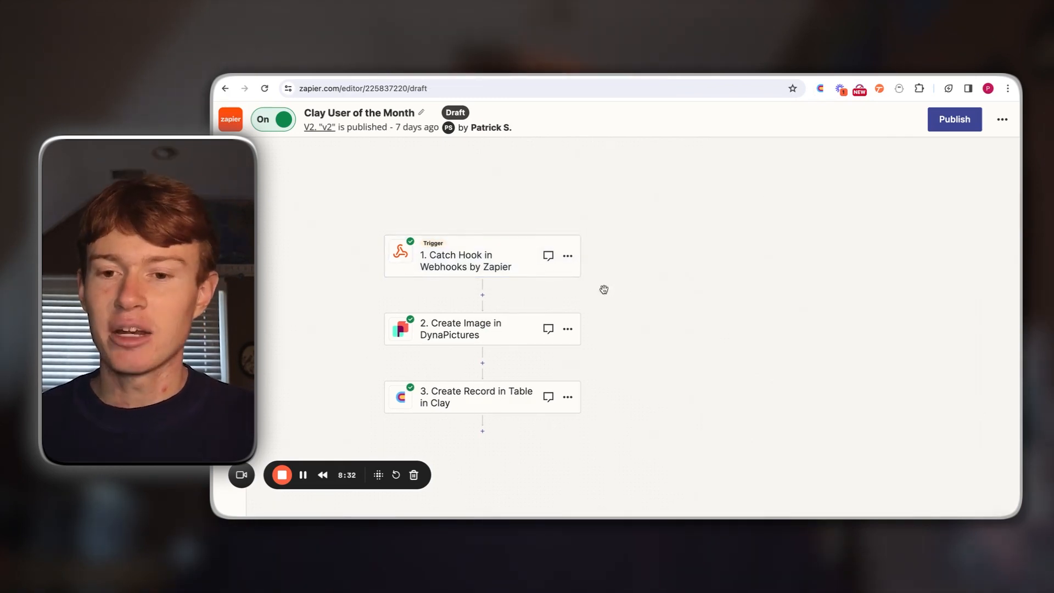
{"action": "left_click", "coordinate": [496, 320]}
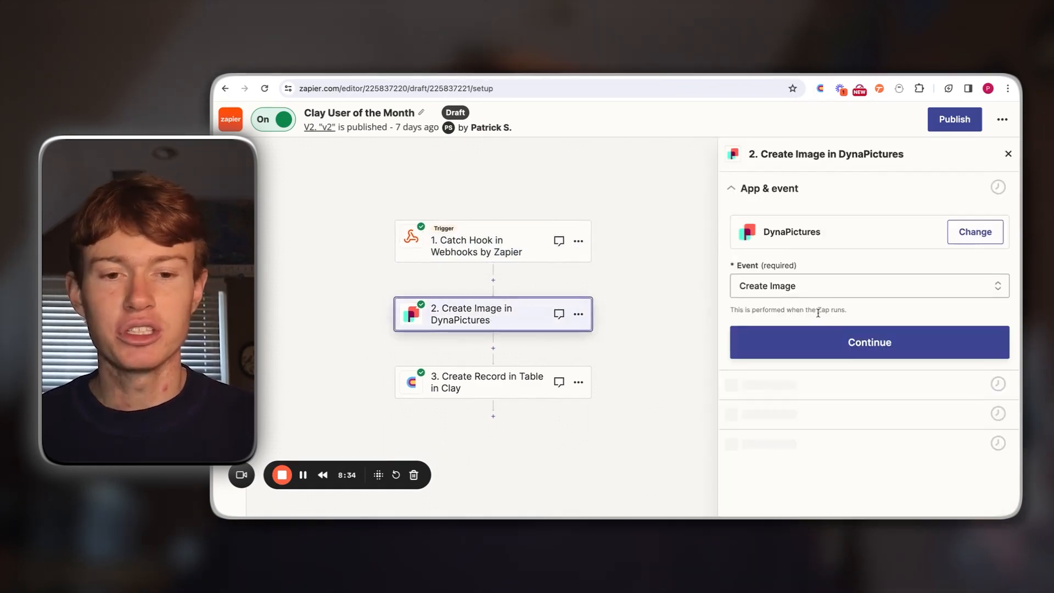
{"action": "left_click", "coordinate": [843, 350]}
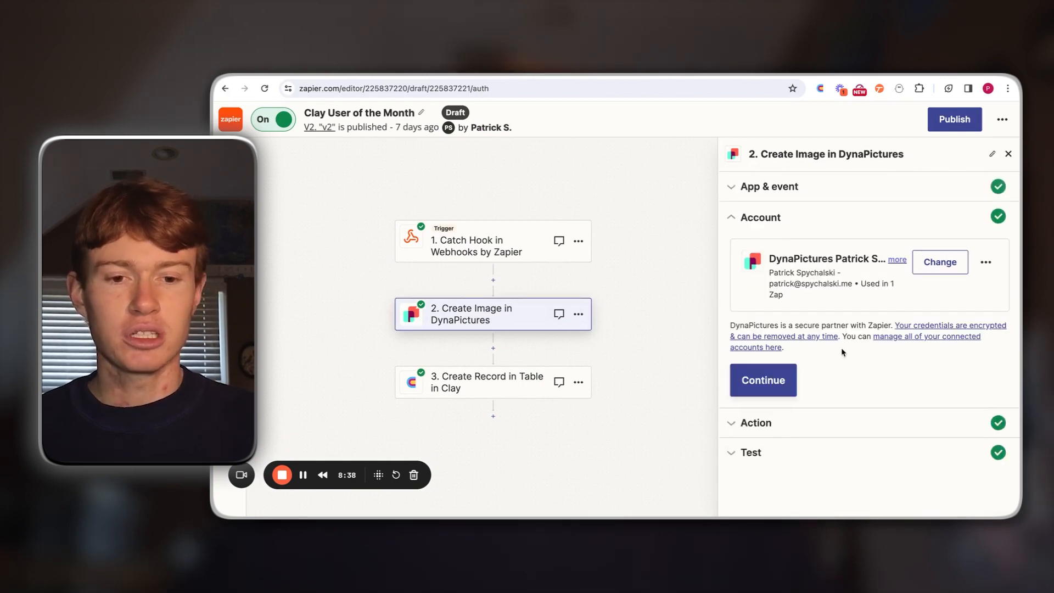
{"action": "left_click", "coordinate": [767, 378]}
{"action": "scroll", "coordinate": [801, 339], "scroll_direction": "down", "scroll_amount": 8}
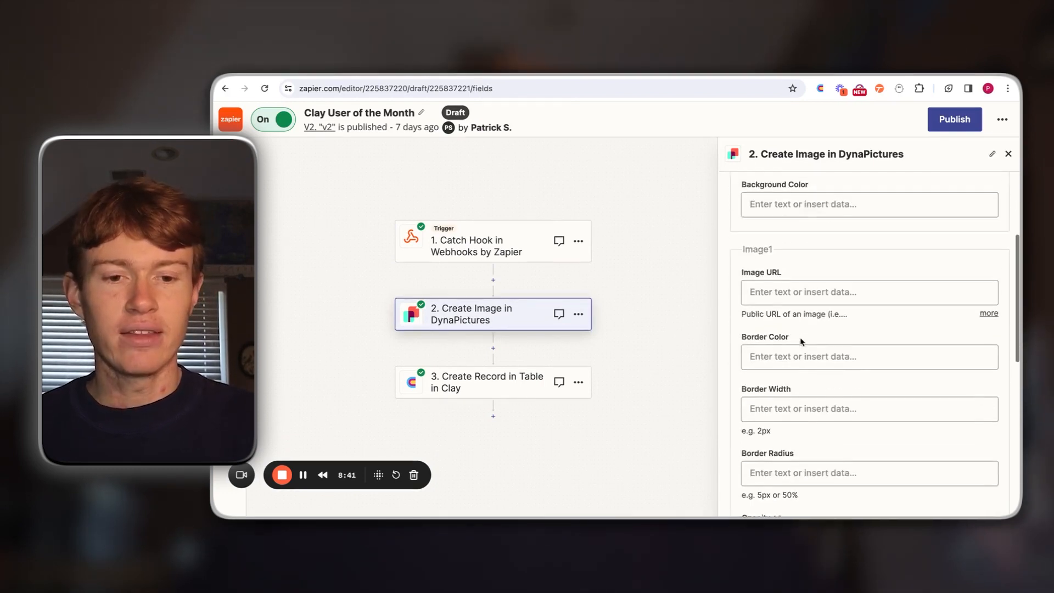
{"action": "scroll", "coordinate": [800, 339], "scroll_direction": "down", "scroll_amount": 5}
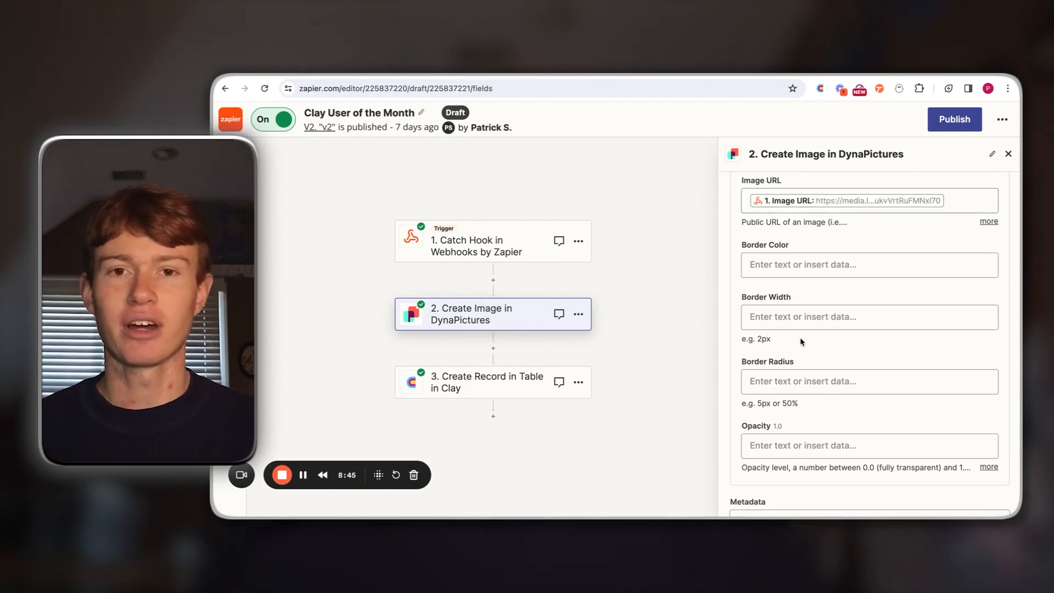
{"action": "scroll", "coordinate": [967, 250], "scroll_direction": "up", "scroll_amount": 1}
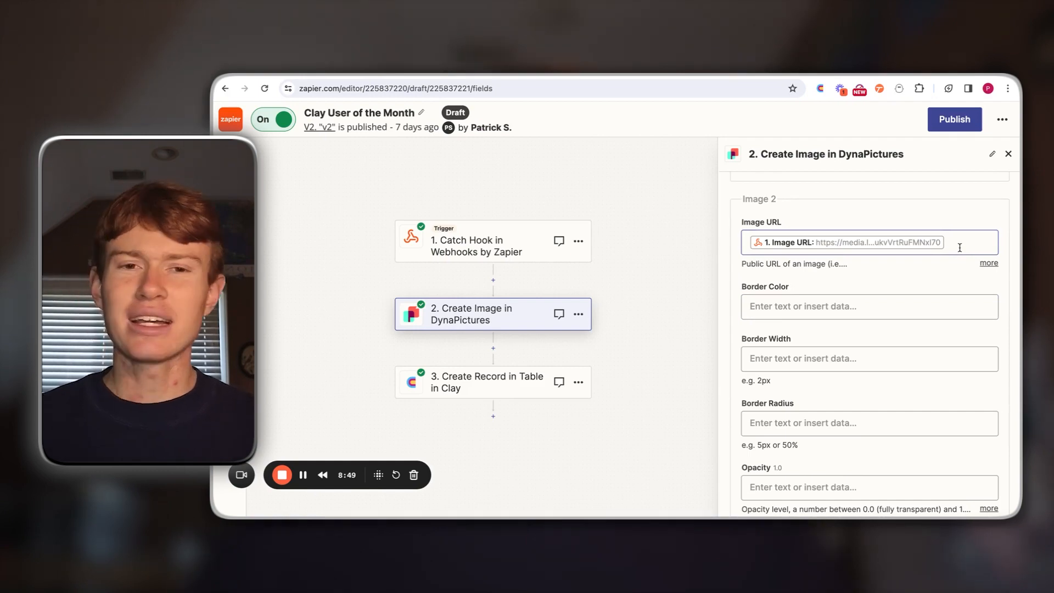
Step: Compare the Image 2 URL mapping with the DynaPictures image template, and browse the generated images
{"action": "left_click", "coordinate": [776, 71]}
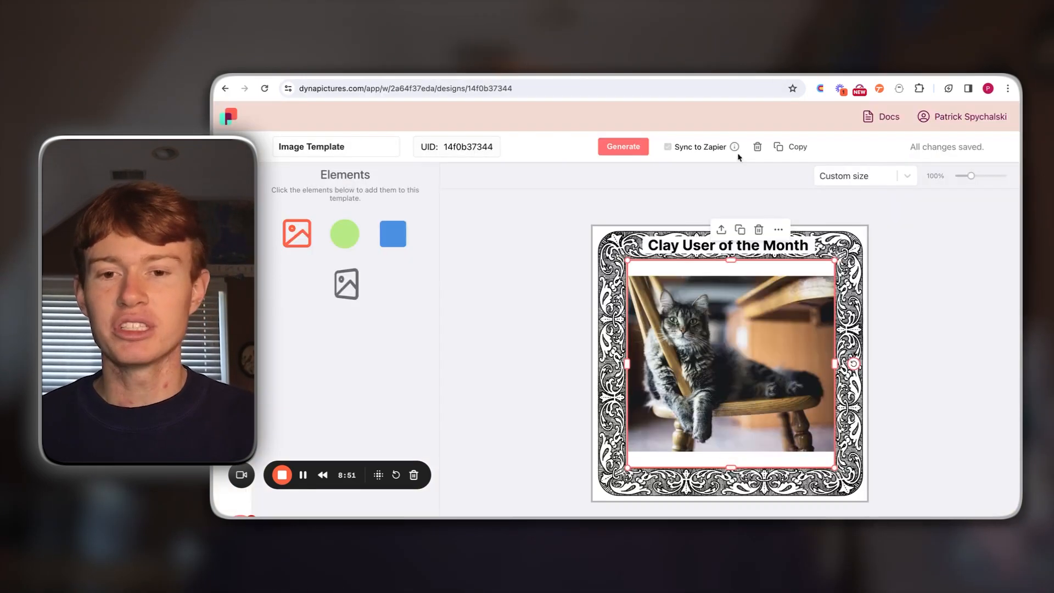
{"action": "left_click", "coordinate": [880, 71]}
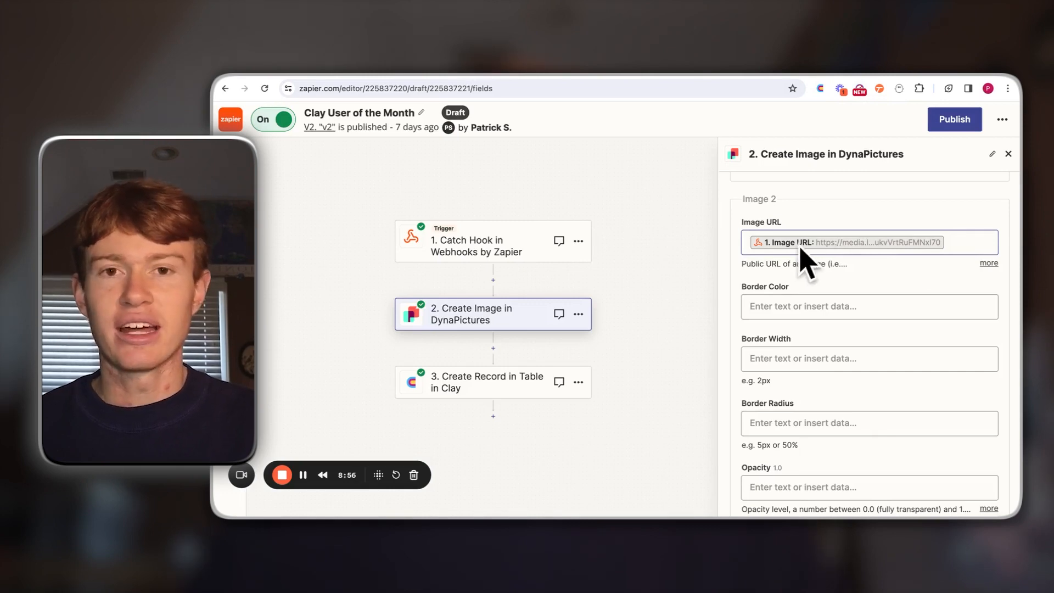
{"action": "scroll", "coordinate": [813, 250], "scroll_direction": "down", "scroll_amount": 4}
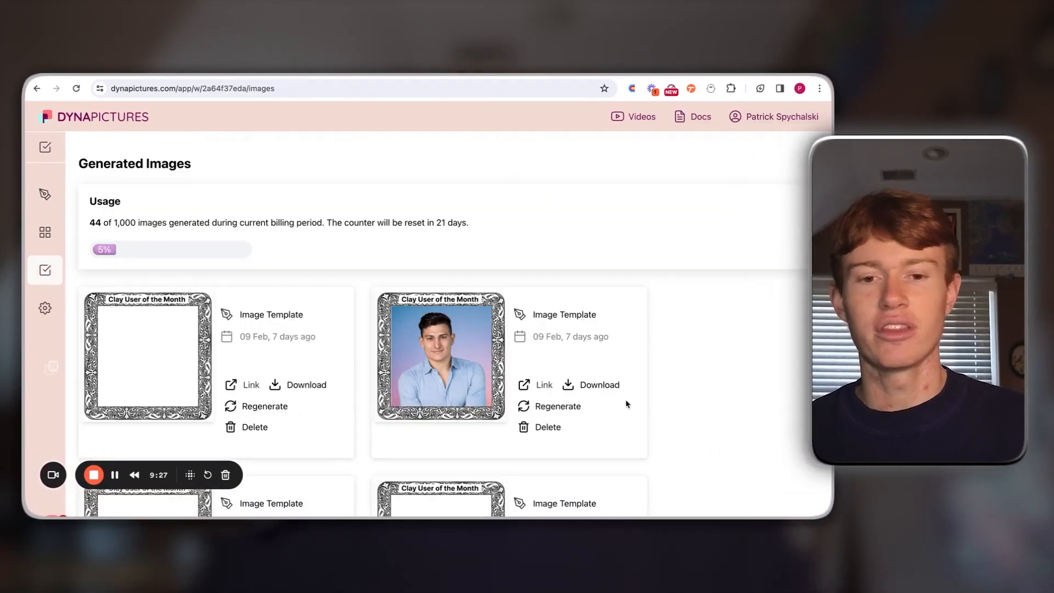
{"action": "scroll", "coordinate": [627, 404], "scroll_direction": "down", "scroll_amount": 1}
{"action": "scroll", "coordinate": [486, 288], "scroll_direction": "up", "scroll_amount": 1}
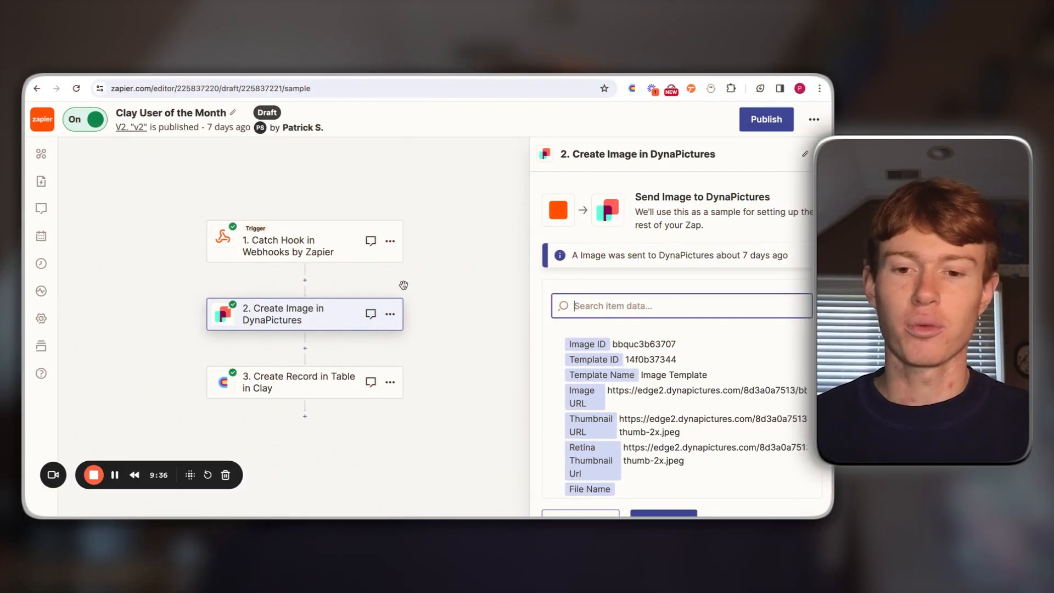
Step: Open the zap's Create Record in Table step, check the Images table in Clay, and advance to the step's action fields
{"action": "left_click", "coordinate": [310, 383]}
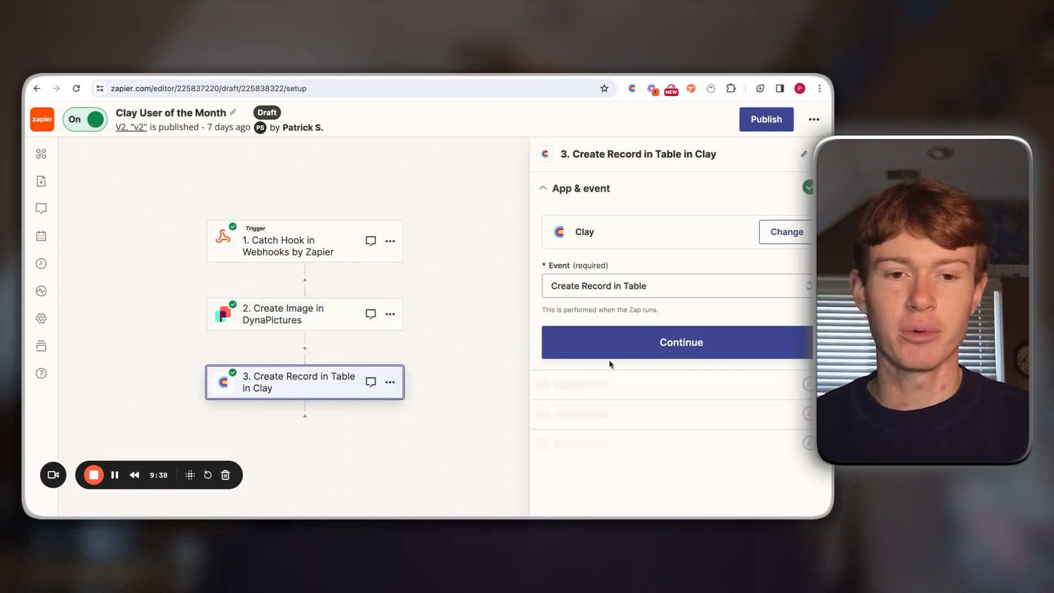
{"action": "left_click", "coordinate": [594, 68]}
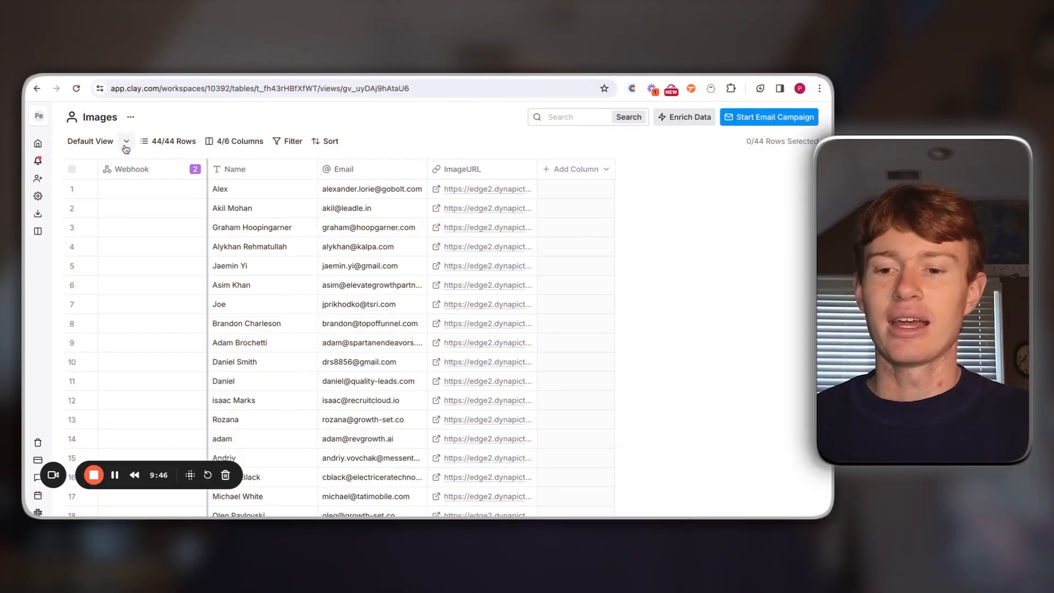
{"action": "left_click", "coordinate": [723, 76]}
{"action": "left_click", "coordinate": [632, 343]}
{"action": "left_click", "coordinate": [617, 370]}
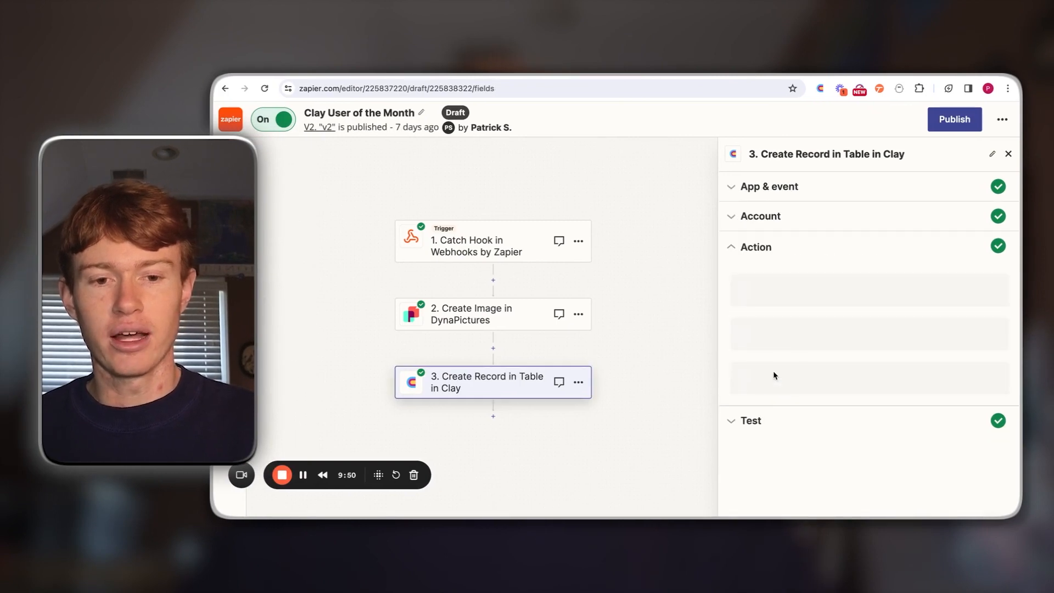
Step: Review the workspace, table, view and Name, Email and ImageURL mappings of the Create Record action, and continue to its test
{"action": "scroll", "coordinate": [798, 351], "scroll_direction": "down", "scroll_amount": 2}
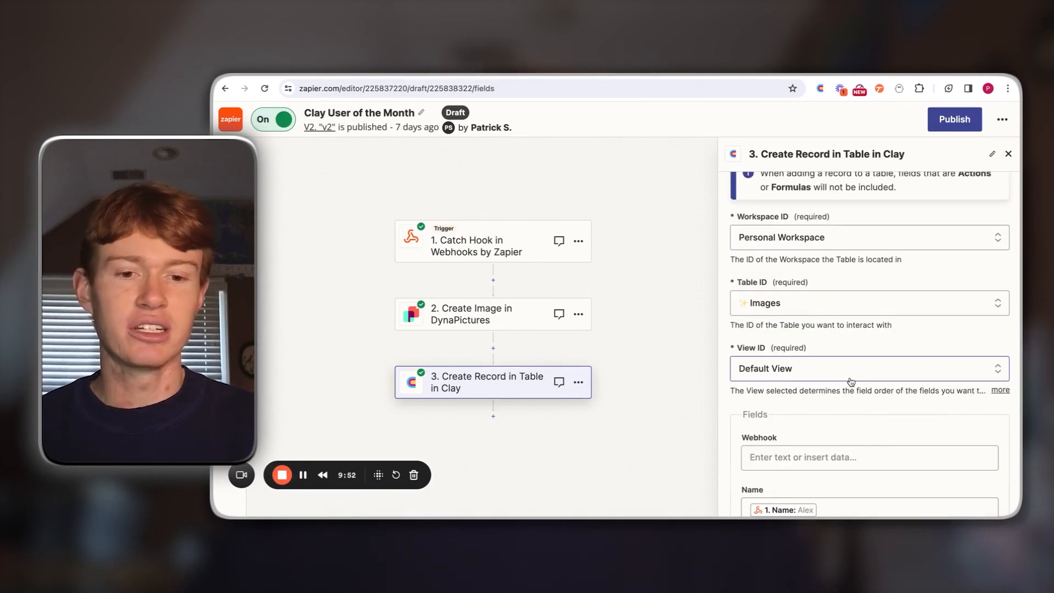
{"action": "scroll", "coordinate": [851, 382], "scroll_direction": "down", "scroll_amount": 3}
{"action": "scroll", "coordinate": [851, 382], "scroll_direction": "down", "scroll_amount": 2}
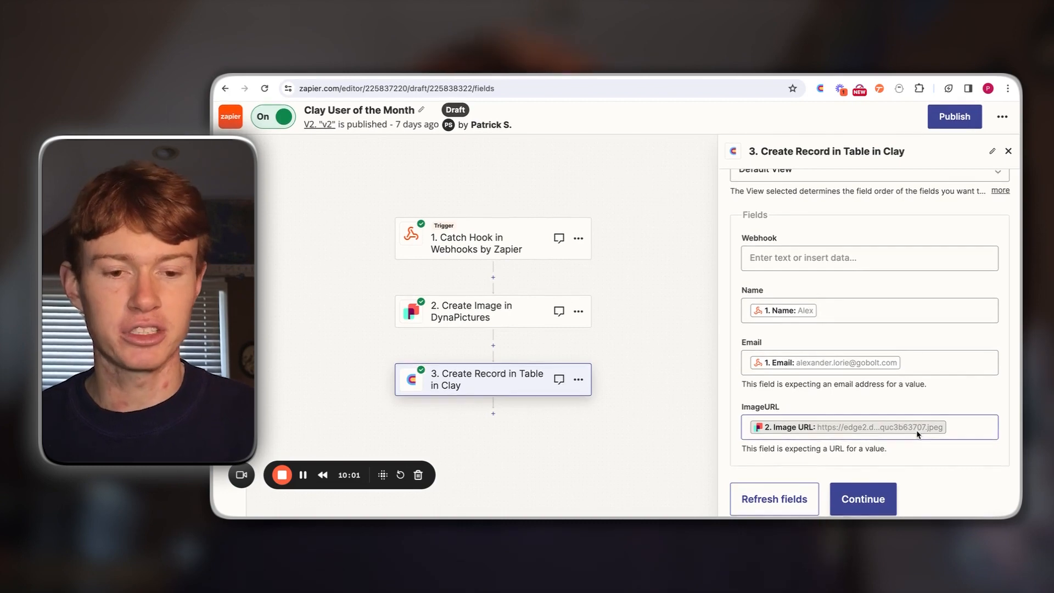
{"action": "left_click", "coordinate": [863, 502]}
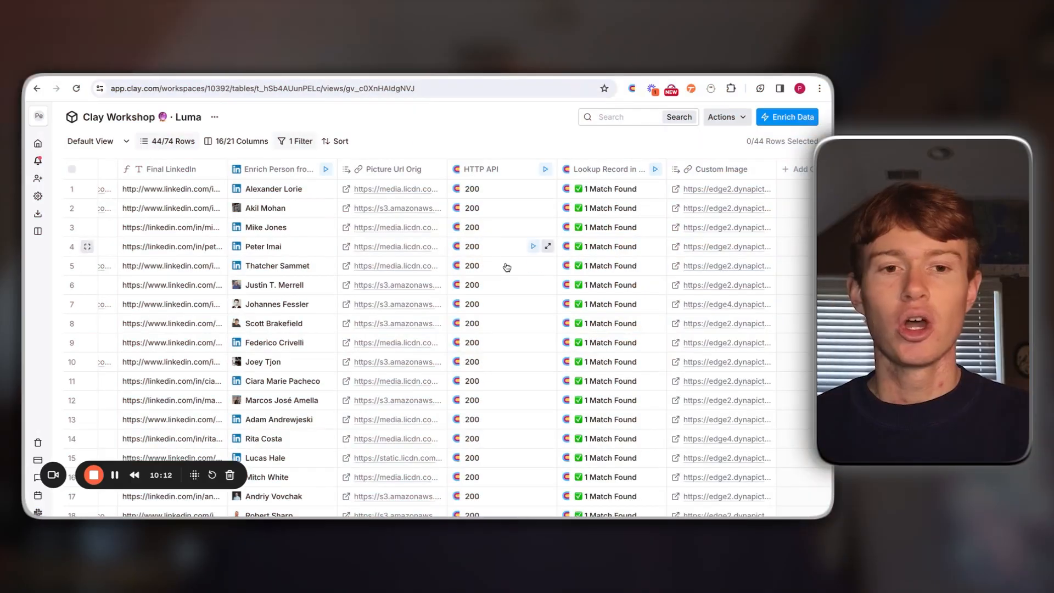
Step: Switch to Clay and rerun the HTTP API call for row 2 of the Clay Workshop Luma table
{"action": "scroll", "coordinate": [504, 265], "scroll_direction": "right", "scroll_amount": 1}
{"action": "scroll", "coordinate": [494, 197], "scroll_direction": "down", "scroll_amount": 5}
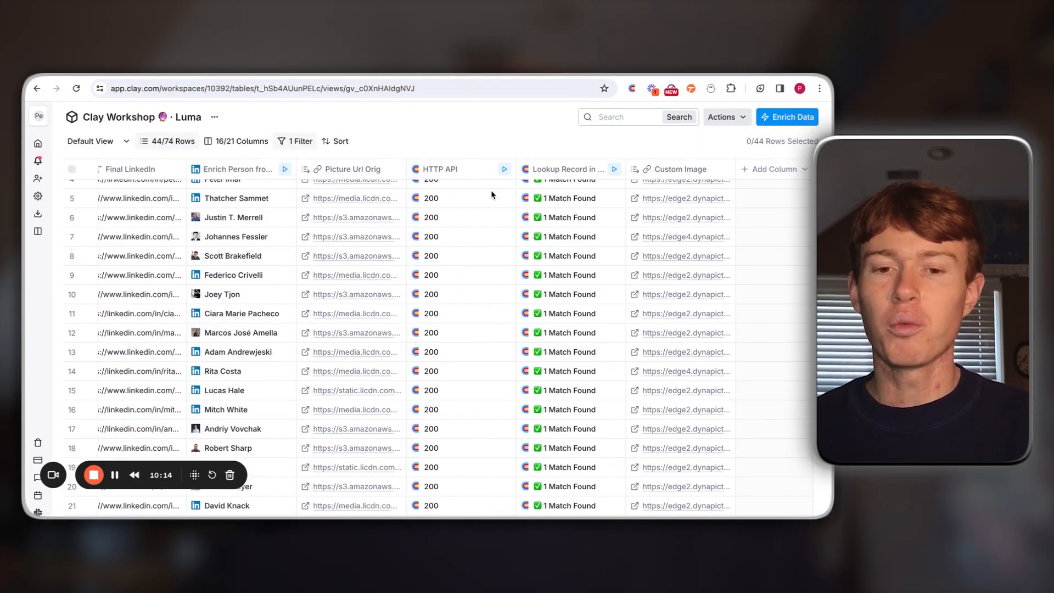
{"action": "scroll", "coordinate": [489, 209], "scroll_direction": "up", "scroll_amount": 5}
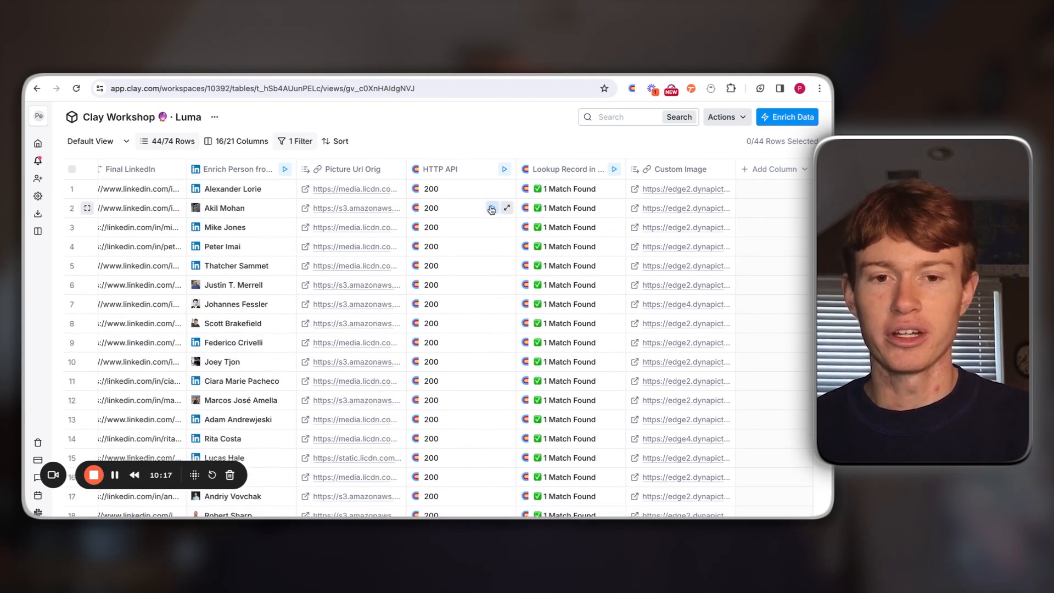
{"action": "left_click", "coordinate": [492, 209]}
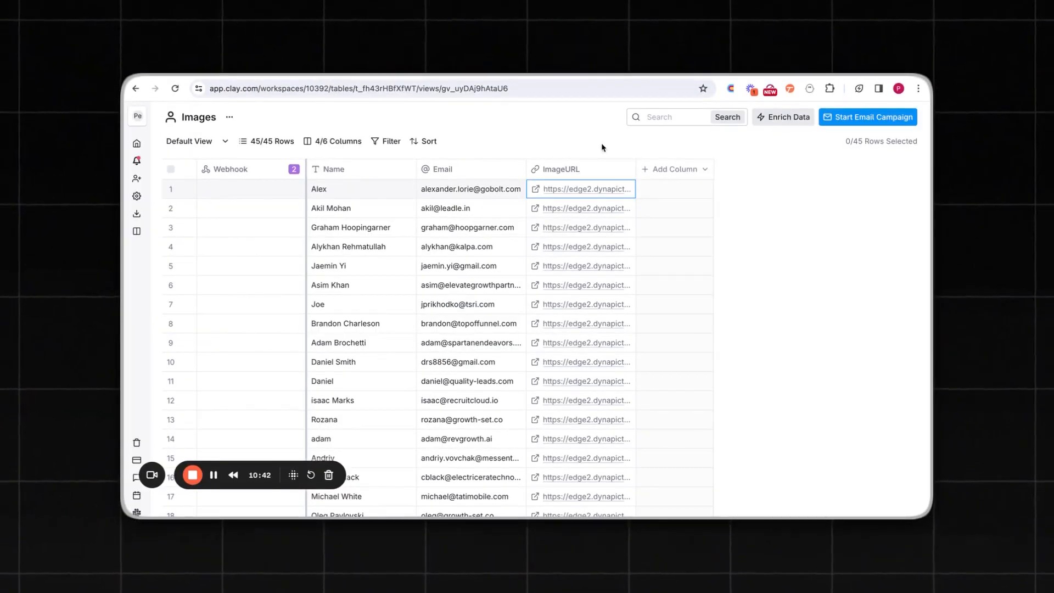
Step: View the generated images linked in the ImageURL column of the Images table for rows 2, 3 and 5
{"action": "left_click", "coordinate": [534, 212]}
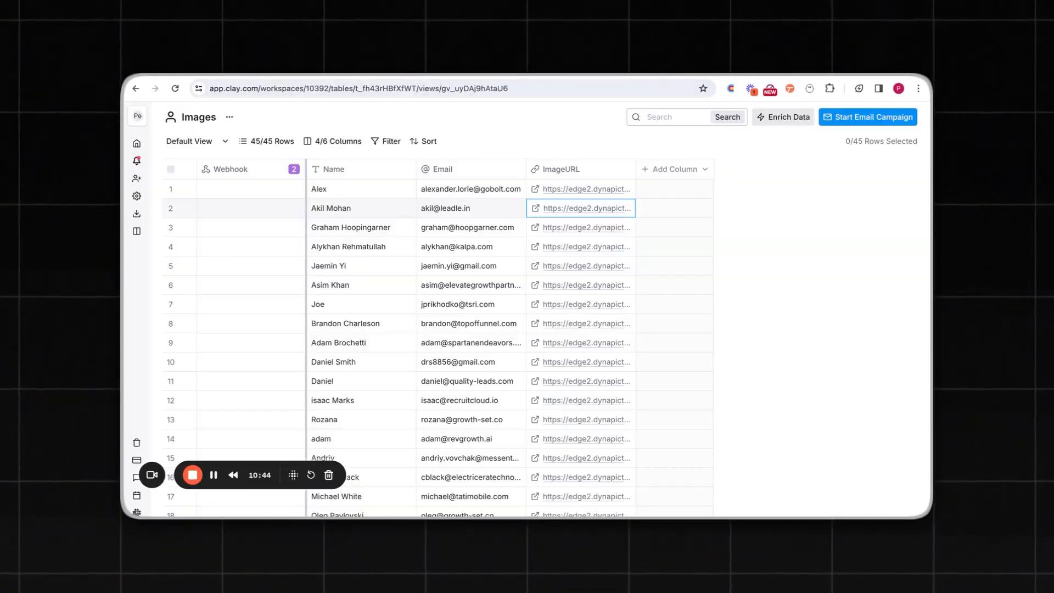
{"action": "left_click", "coordinate": [535, 227]}
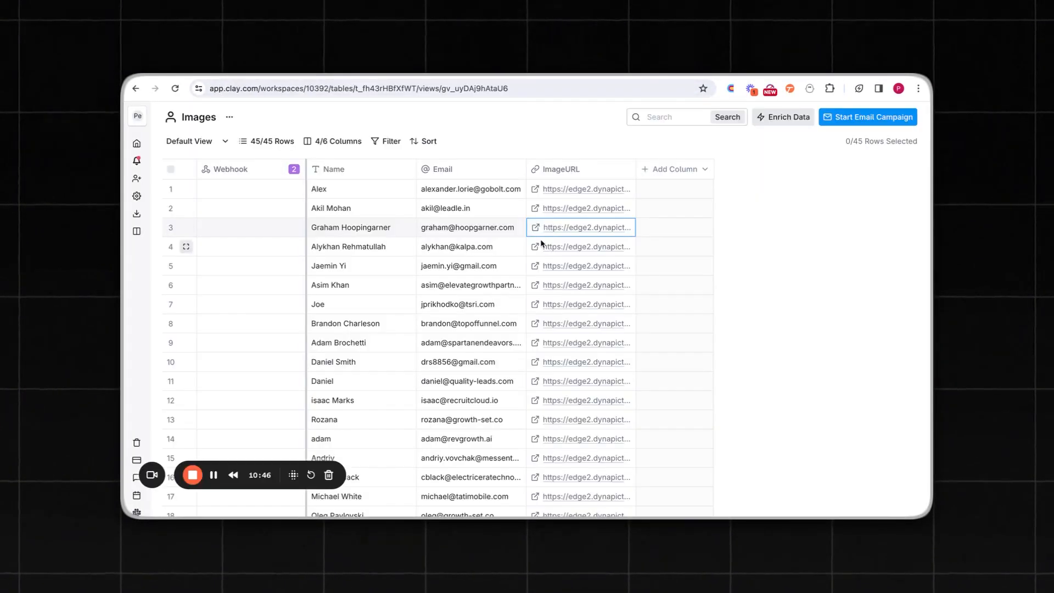
{"action": "left_click", "coordinate": [556, 228]}
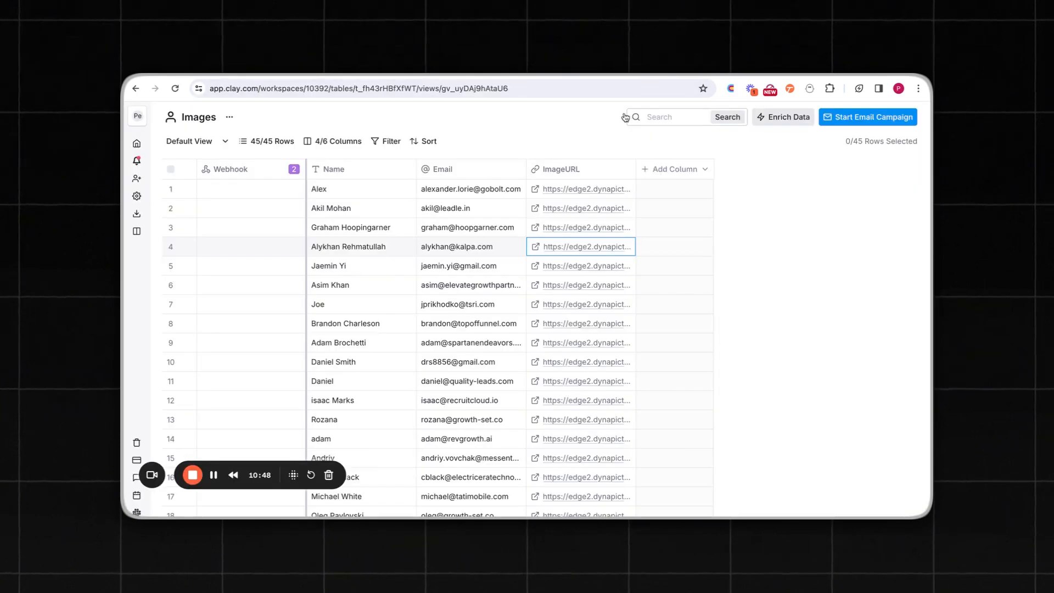
{"action": "left_click", "coordinate": [577, 264]}
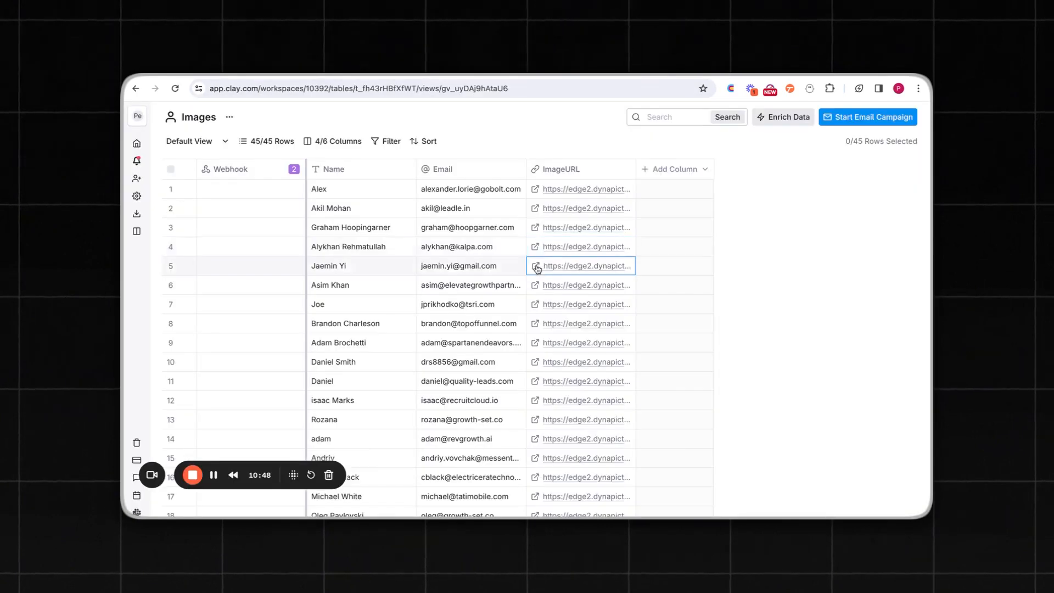
{"action": "left_click", "coordinate": [536, 264]}
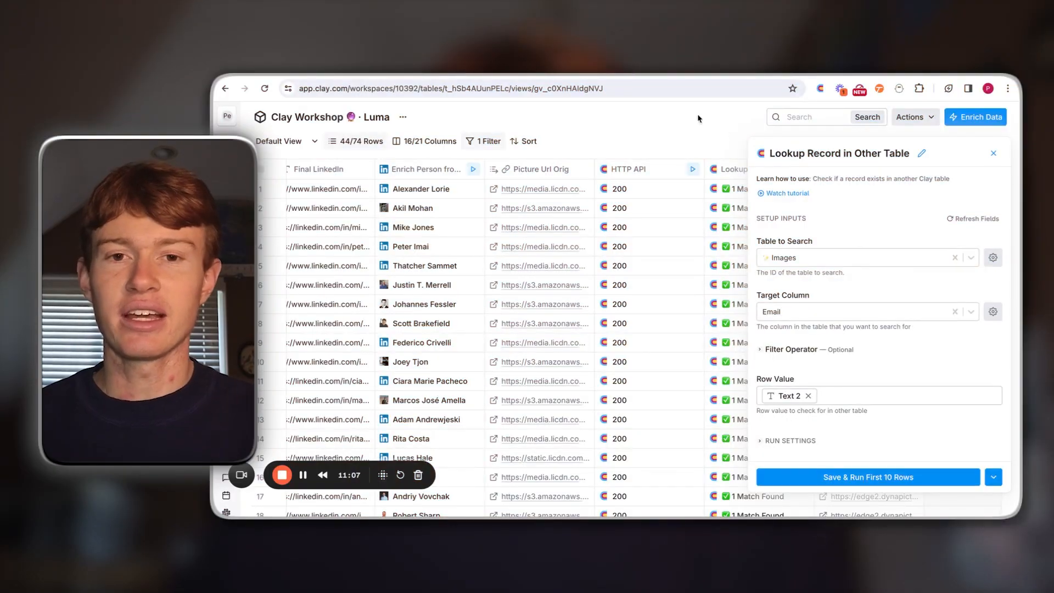
Step: Compare the Lookup Record in Other Table settings with the Images table and the Text 2 email column, and close the settings
{"action": "left_click", "coordinate": [658, 73]}
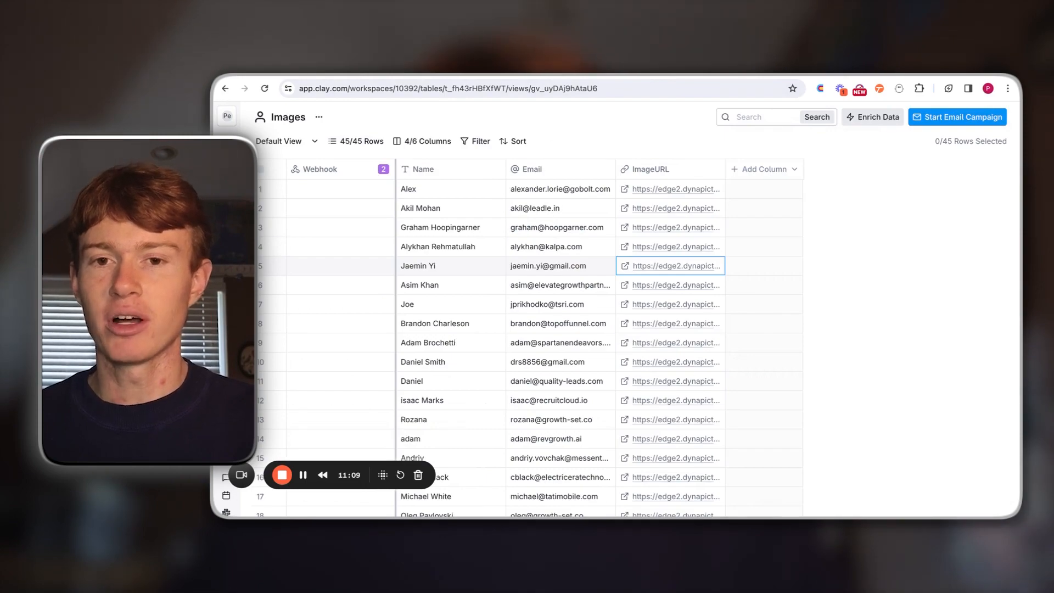
{"action": "left_click", "coordinate": [538, 76]}
{"action": "scroll", "coordinate": [459, 312], "scroll_direction": "left", "scroll_amount": 5}
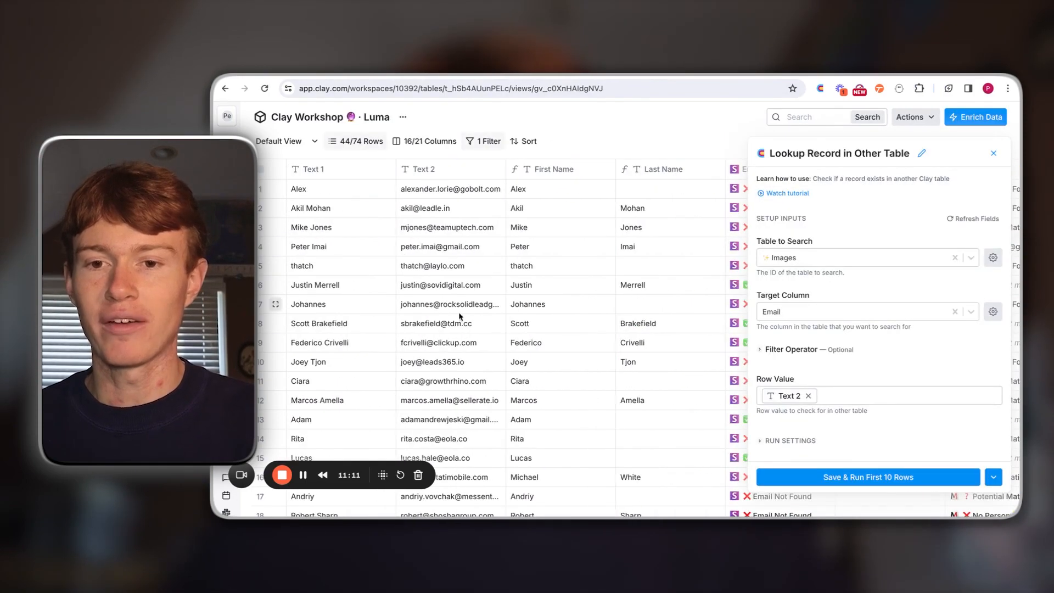
{"action": "scroll", "coordinate": [471, 266], "scroll_direction": "right", "scroll_amount": 10}
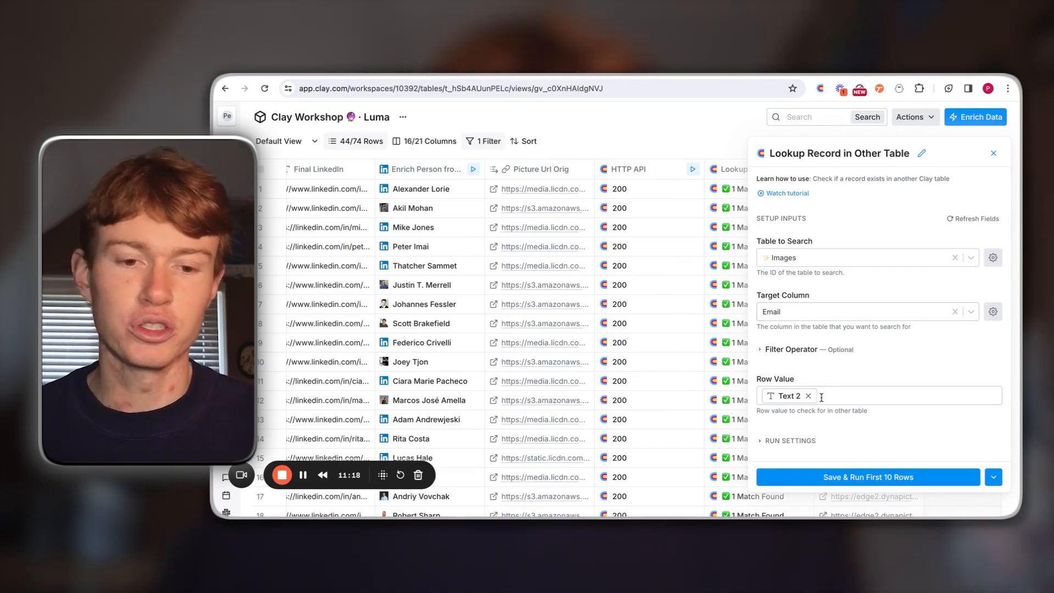
{"action": "left_click", "coordinate": [993, 154]}
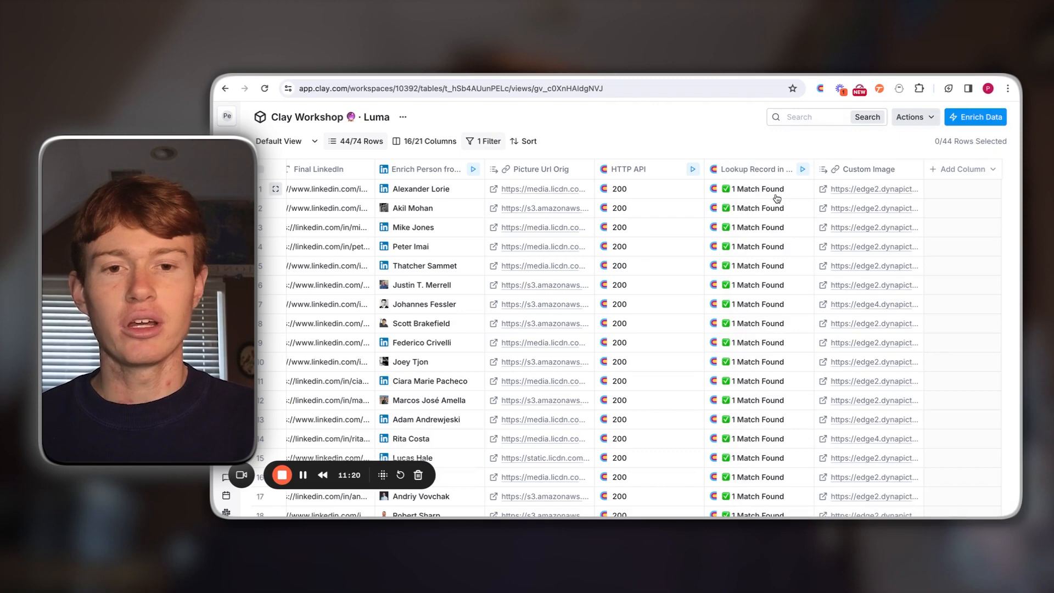
Step: Inspect the first row's lookup result down to the found record's Imageurl entry, and close the cell details
{"action": "left_click", "coordinate": [746, 193]}
{"action": "left_click", "coordinate": [761, 244]}
{"action": "left_click", "coordinate": [768, 261]}
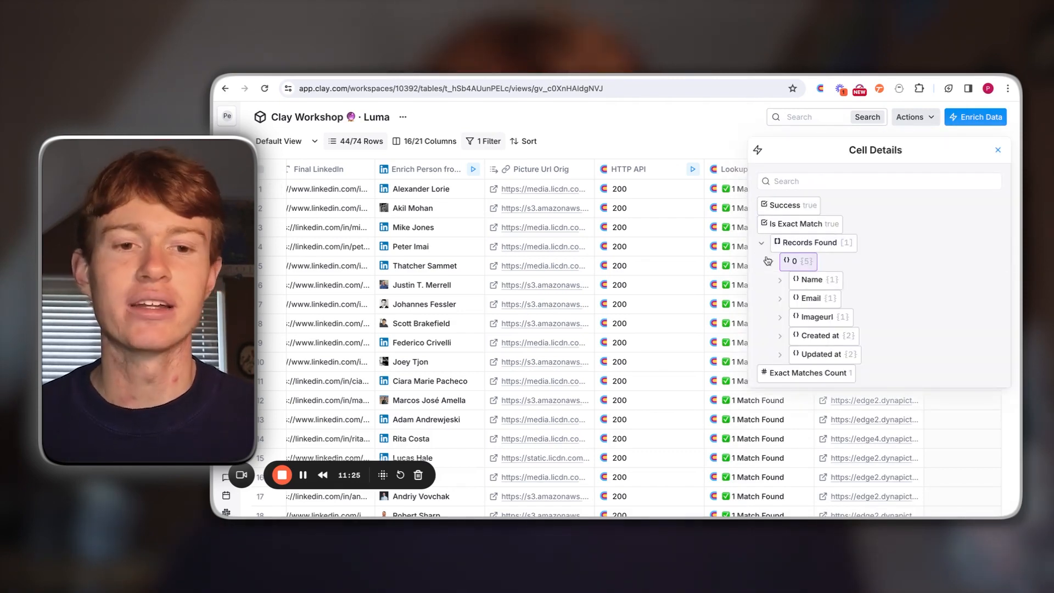
{"action": "left_click", "coordinate": [780, 317]}
{"action": "left_click", "coordinate": [998, 150]}
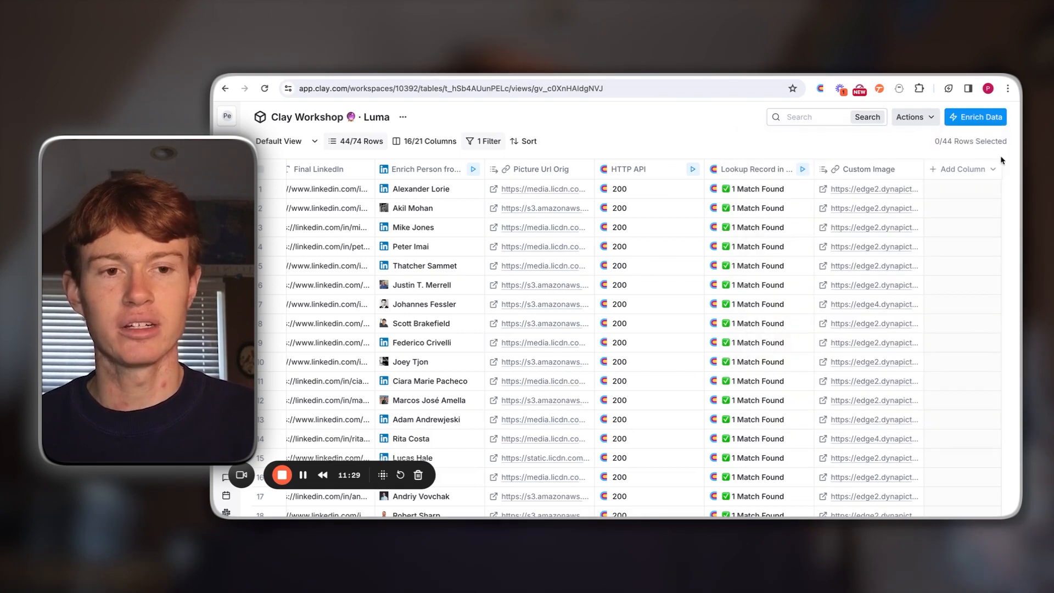